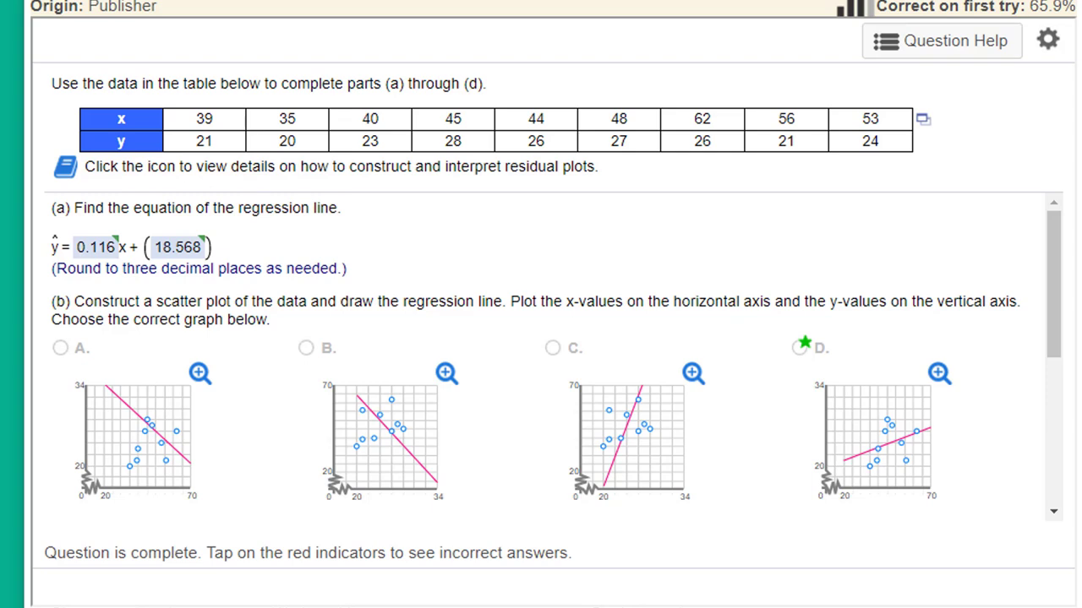
- Export the problem's data table to Excel and open the downloaded .xlsx workbook
{"action": "left_click", "coordinate": [923, 120]}
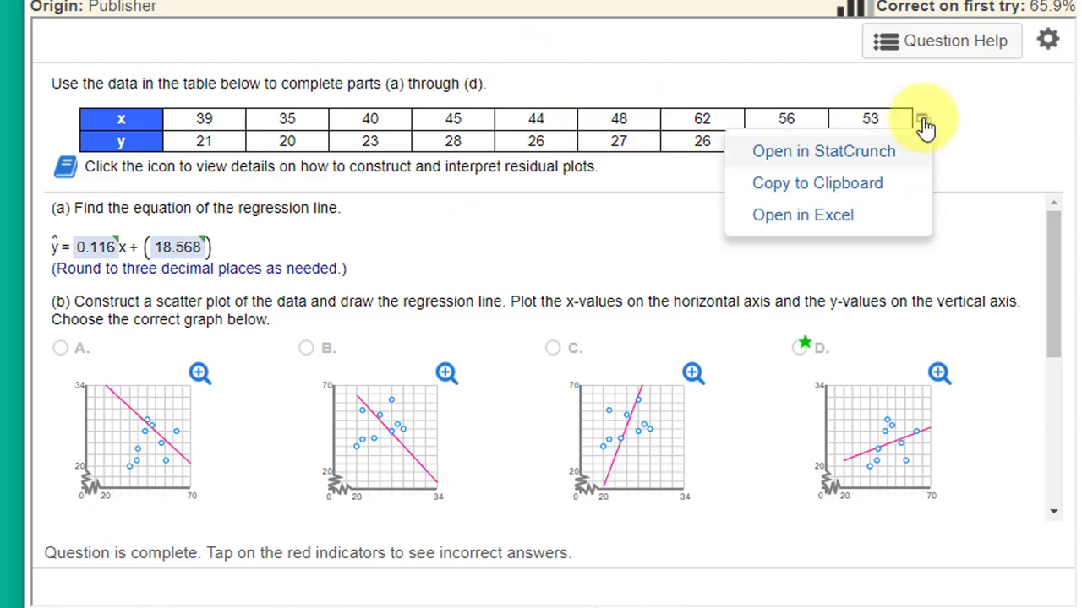
{"action": "left_click", "coordinate": [845, 214]}
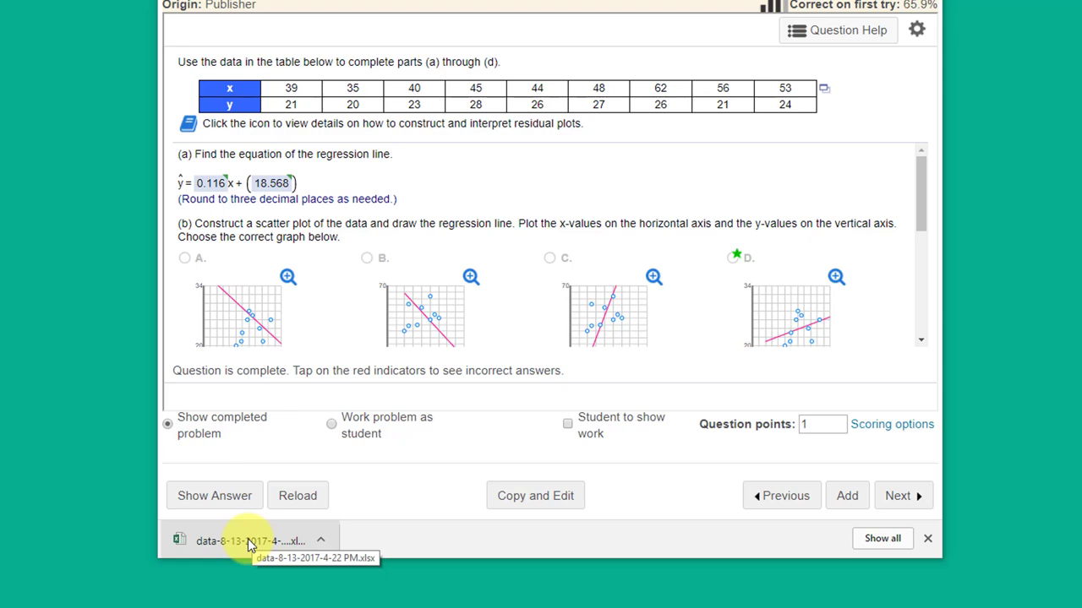
{"action": "left_click", "coordinate": [248, 538]}
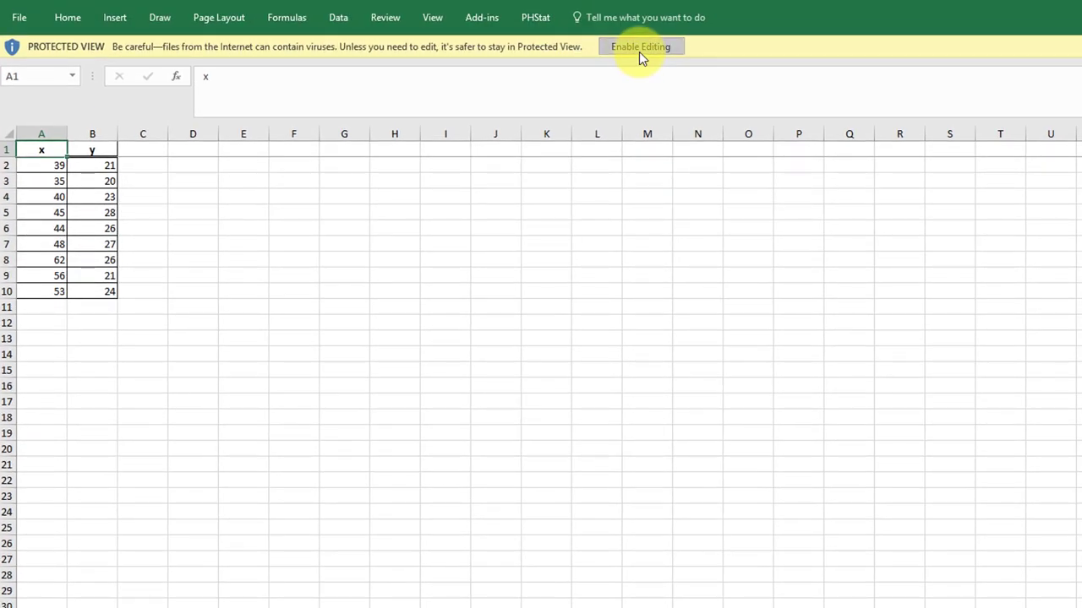
- Enable editing of the workbook and open the Data Analysis tool list from the Data tab
{"action": "left_click", "coordinate": [640, 47]}
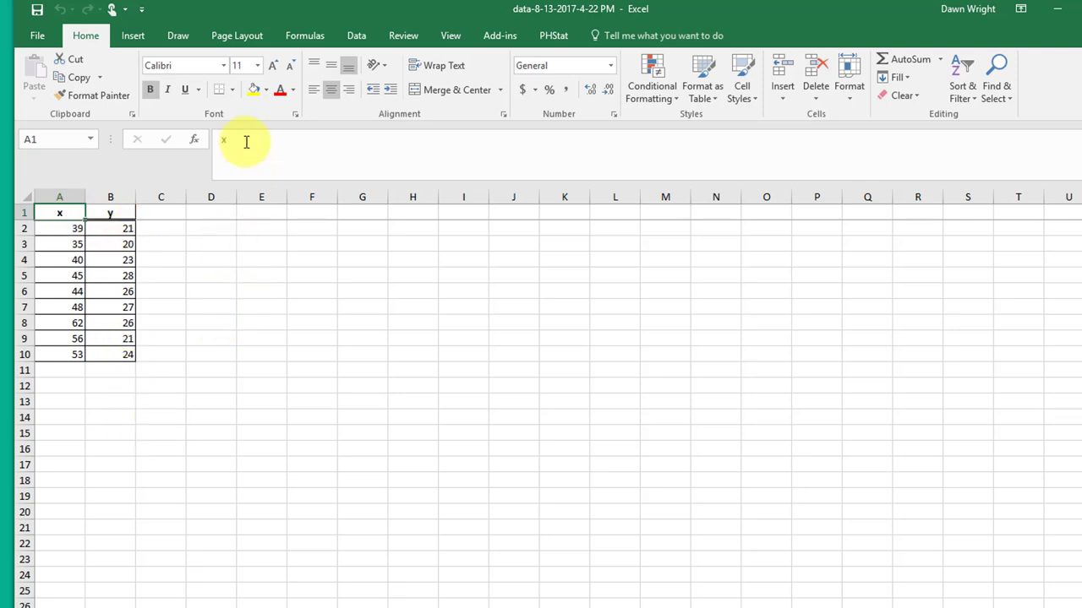
{"action": "left_click", "coordinate": [358, 34]}
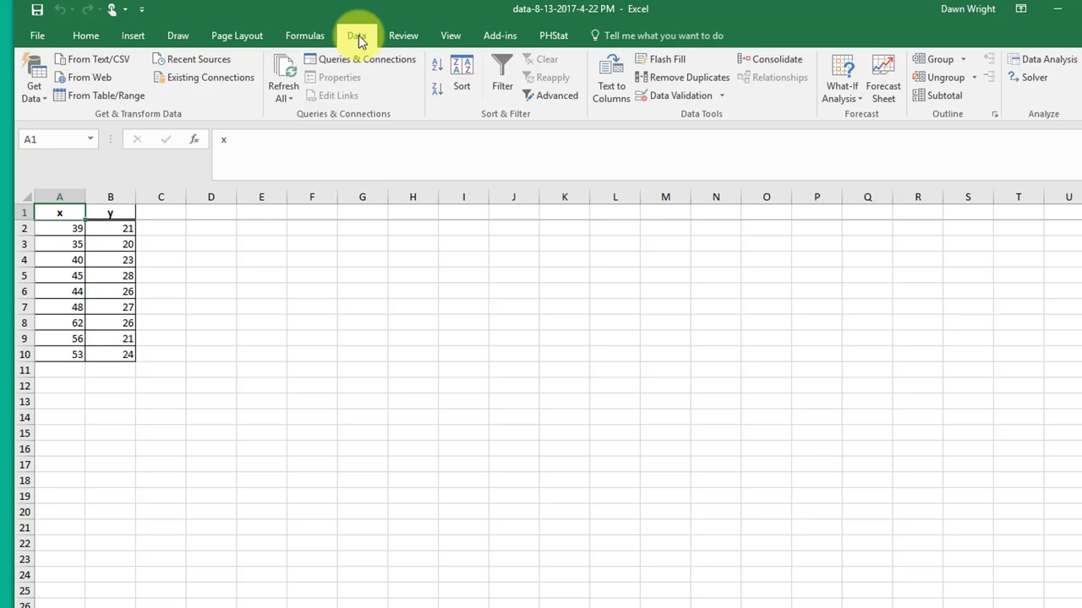
{"action": "left_click", "coordinate": [1035, 66]}
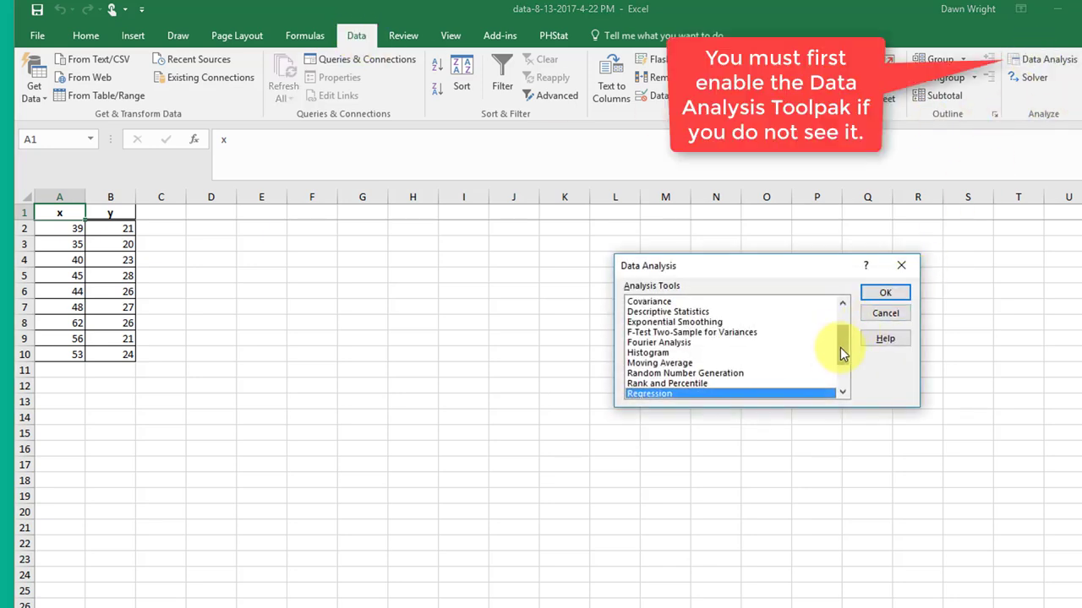
{"action": "scroll", "coordinate": [842, 347], "scroll_direction": "up", "scroll_amount": 1}
{"action": "scroll", "coordinate": [843, 348], "scroll_direction": "down", "scroll_amount": 2}
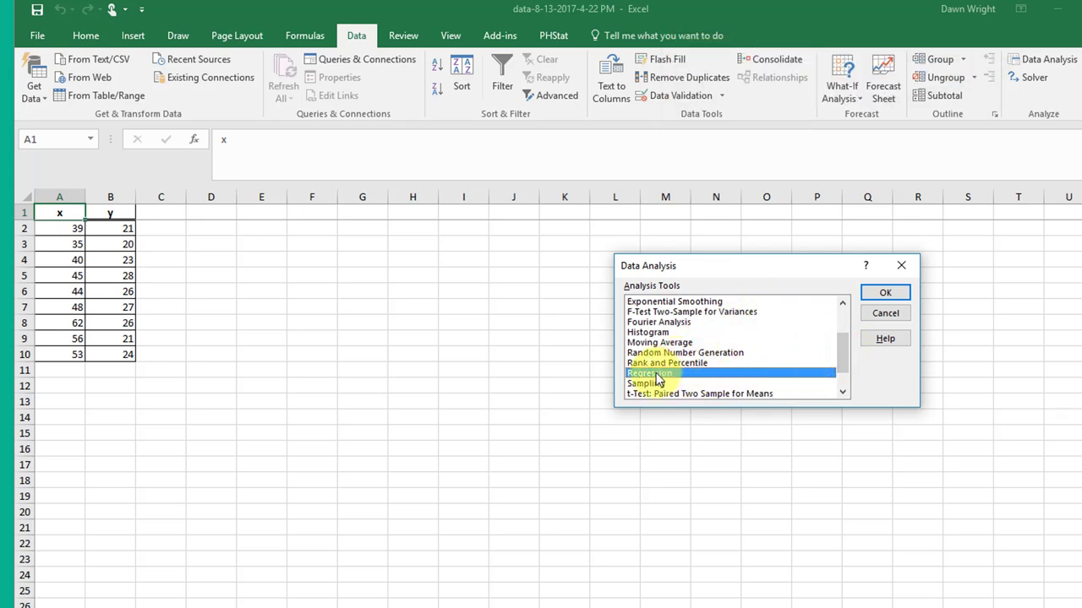
- Choose Regression and set its Input Y Range to B1:B10
{"action": "left_click", "coordinate": [884, 292]}
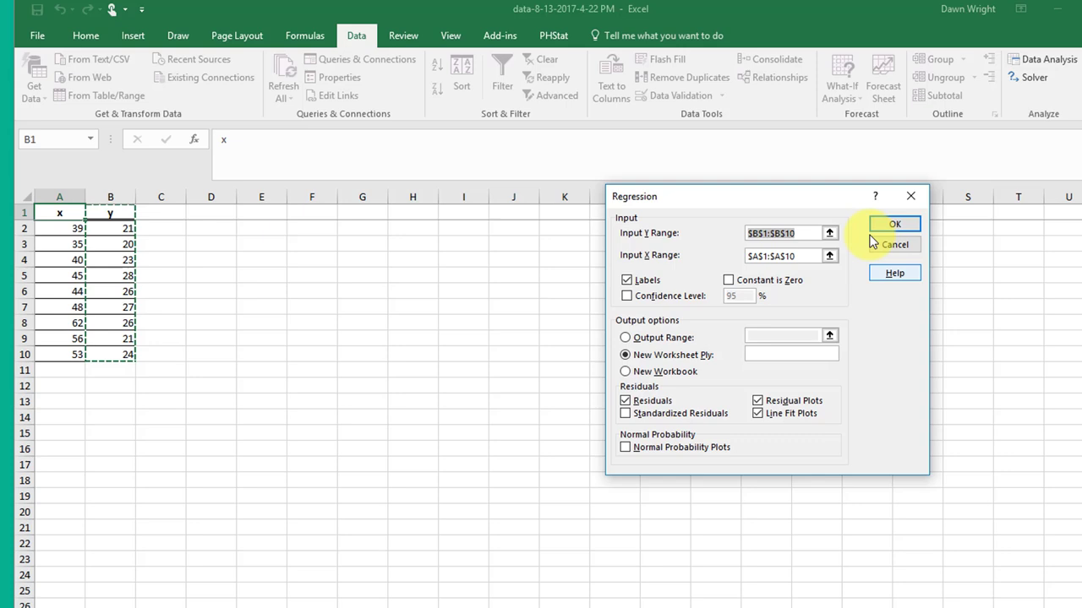
{"action": "left_click_drag", "start_coordinate": [791, 194], "coordinate": [565, 225]}
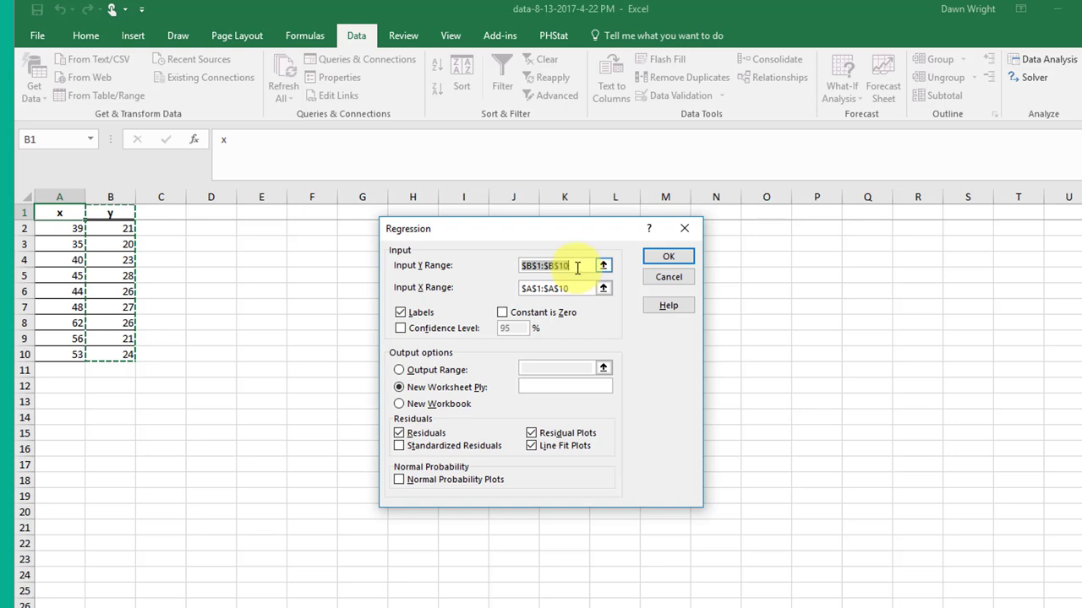
{"action": "key", "text": "BackSpace"}
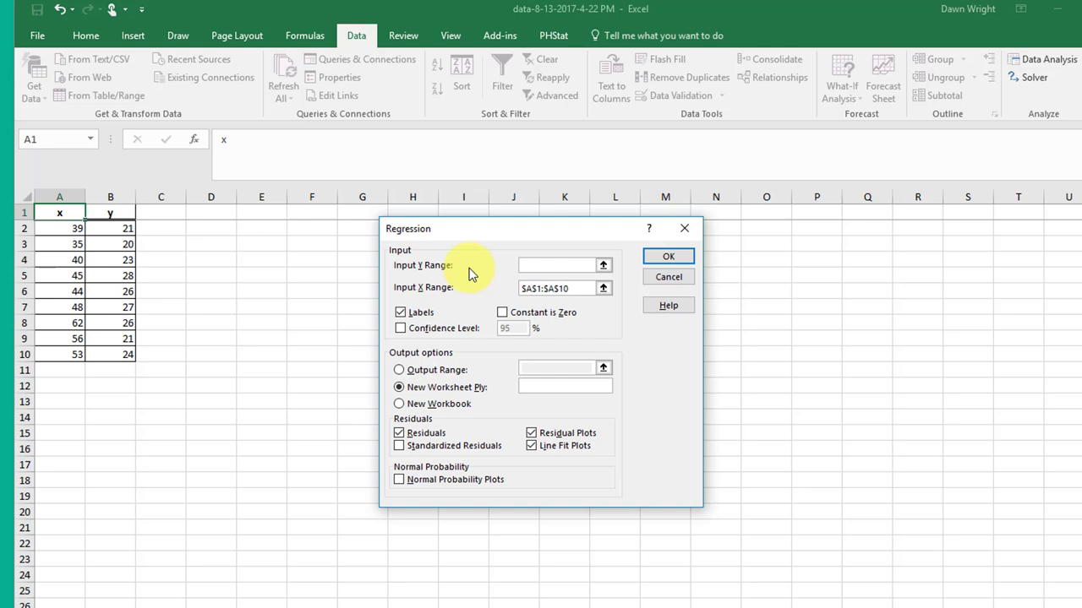
{"action": "left_click", "coordinate": [122, 213]}
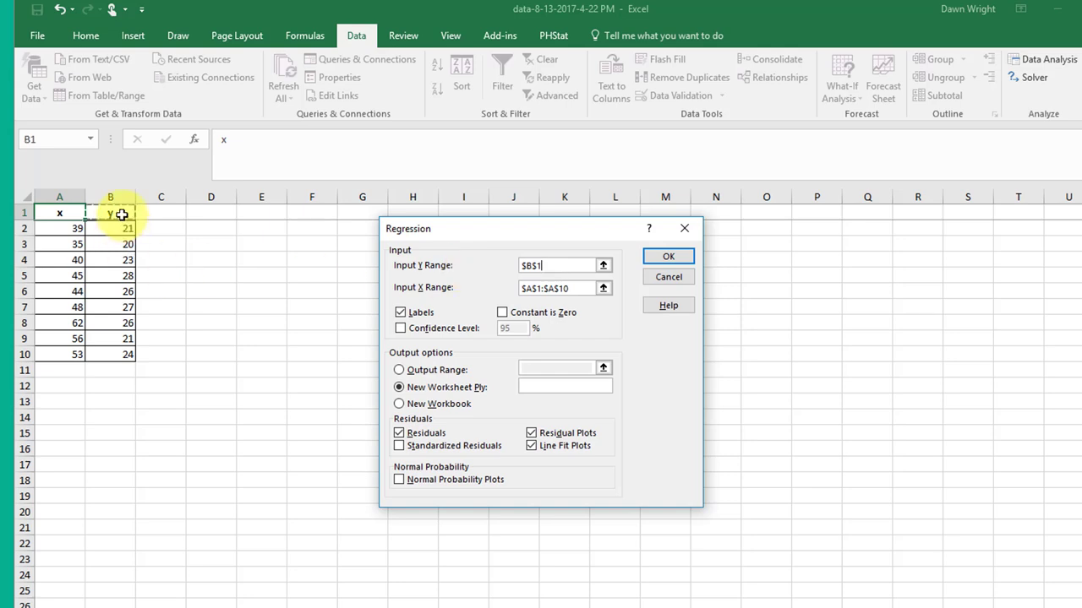
{"action": "left_click_drag", "start_coordinate": [122, 213], "coordinate": [110, 353]}
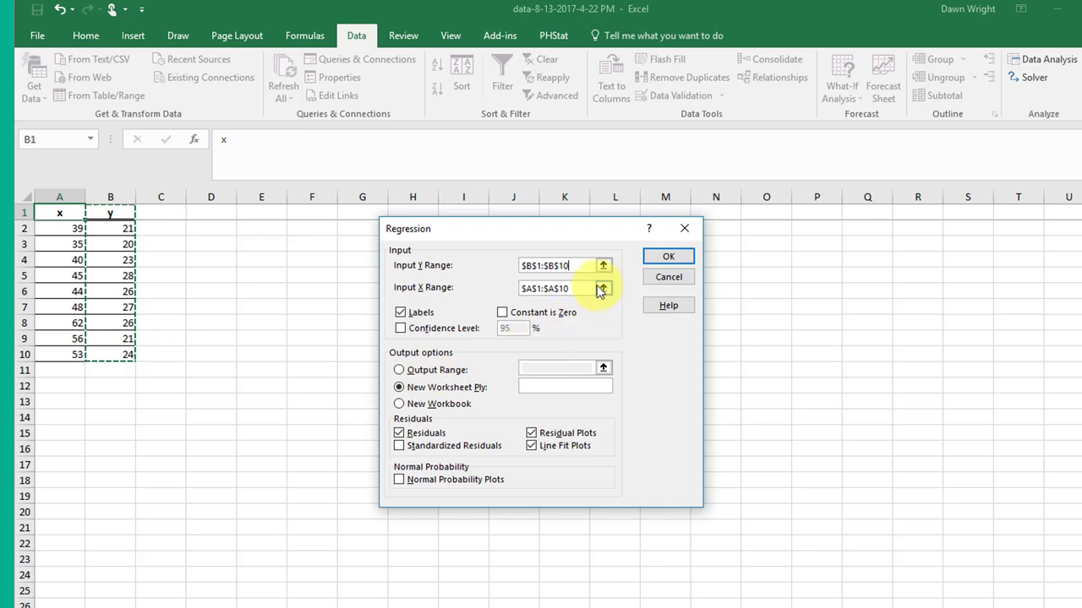
- Set the Input X Range to A1:A10 and tick Labels, Residuals, Residual Plots and Line Fit Plots
{"action": "key", "text": "Tab"}
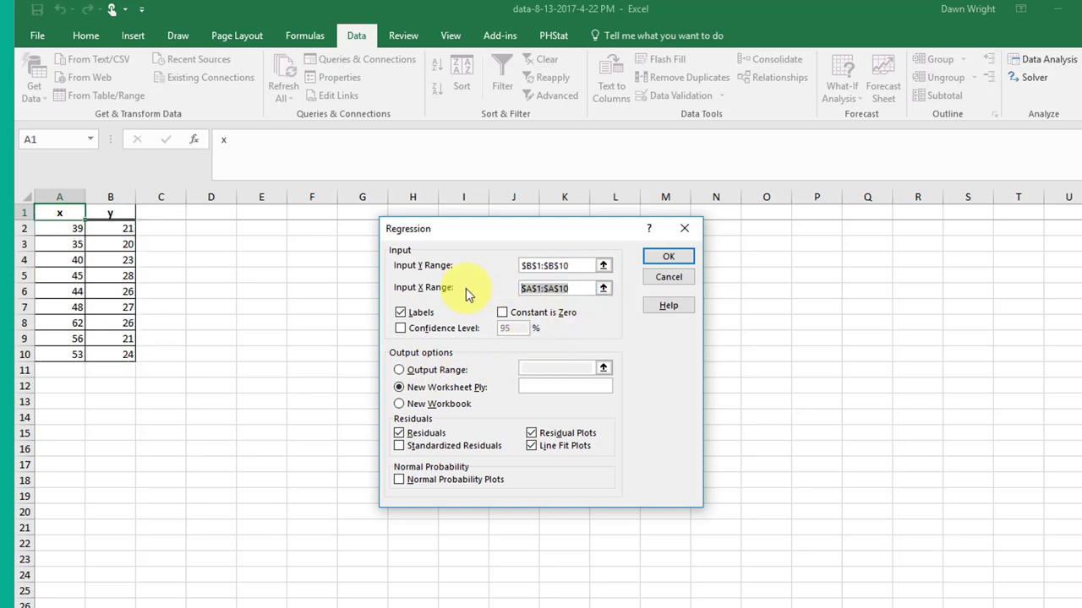
{"action": "key", "text": "Delete"}
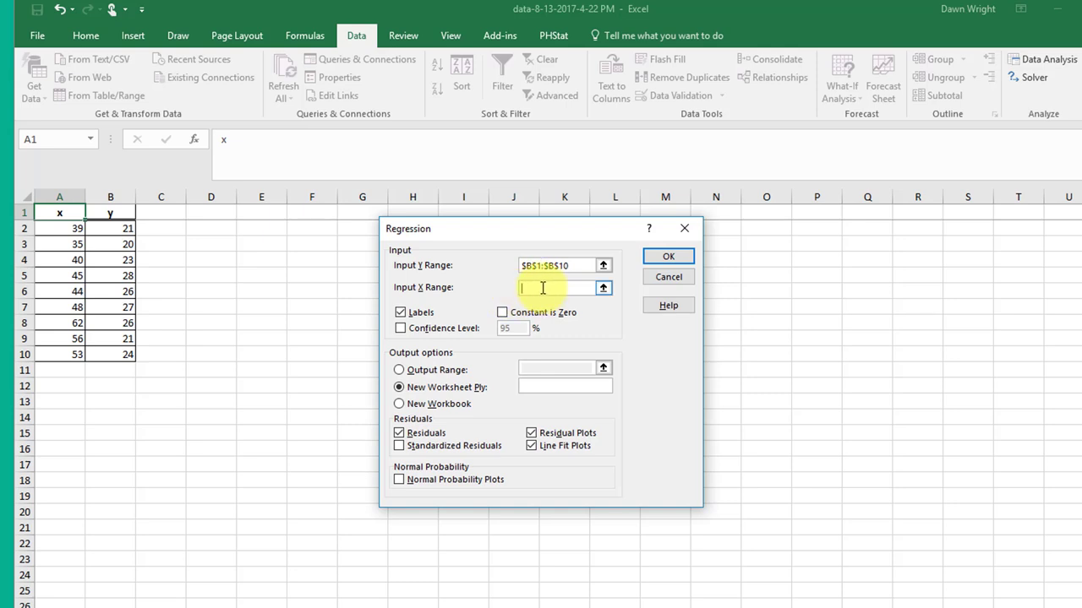
{"action": "left_click_drag", "start_coordinate": [61, 212], "coordinate": [62, 356]}
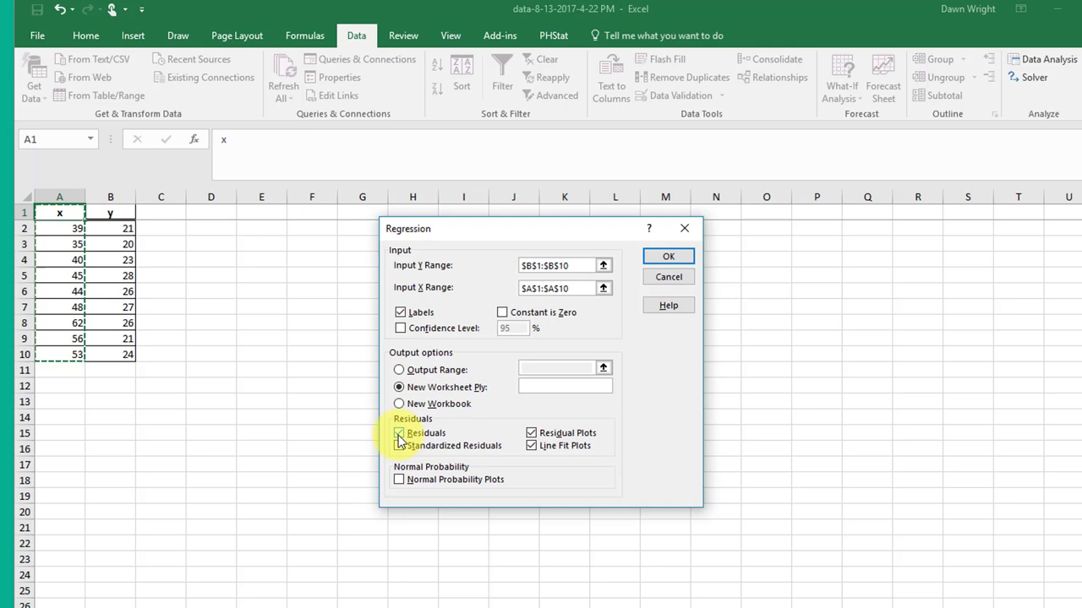
{"action": "left_click", "coordinate": [532, 434]}
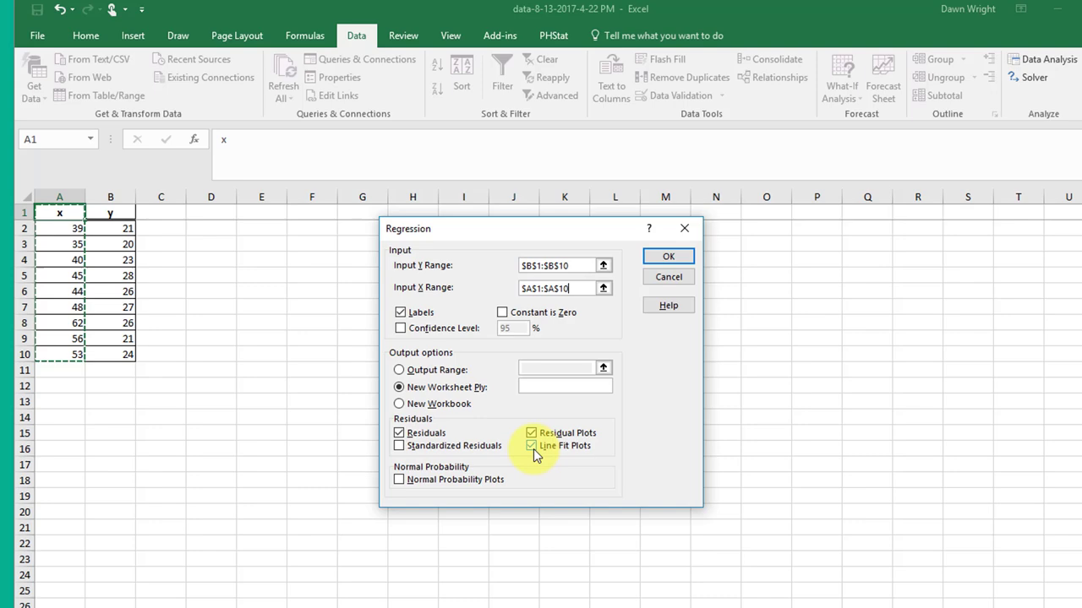
- Run the regression to a new sheet and move the Line Fit Plot below the Residual Plot
{"action": "left_click", "coordinate": [664, 258]}
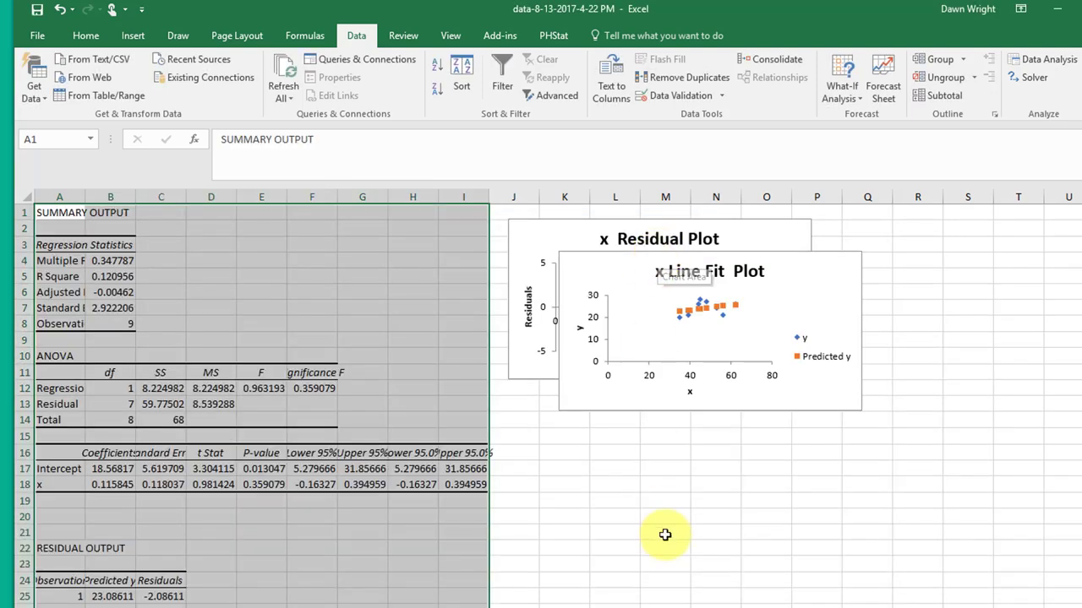
{"action": "left_click", "coordinate": [663, 535]}
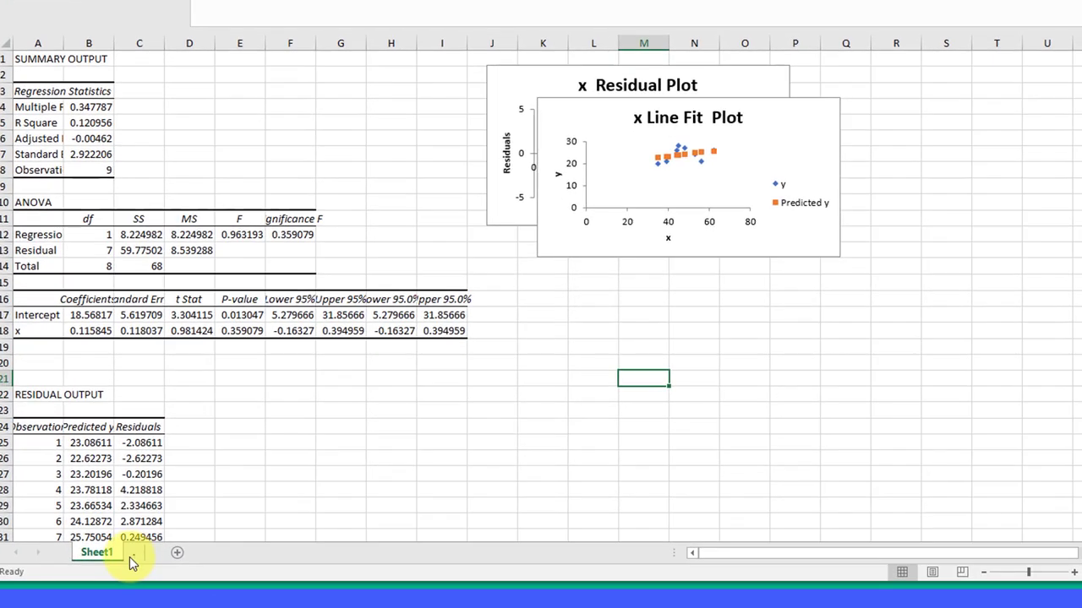
{"action": "left_click", "coordinate": [645, 262]}
{"action": "left_click_drag", "start_coordinate": [645, 273], "coordinate": [618, 478]}
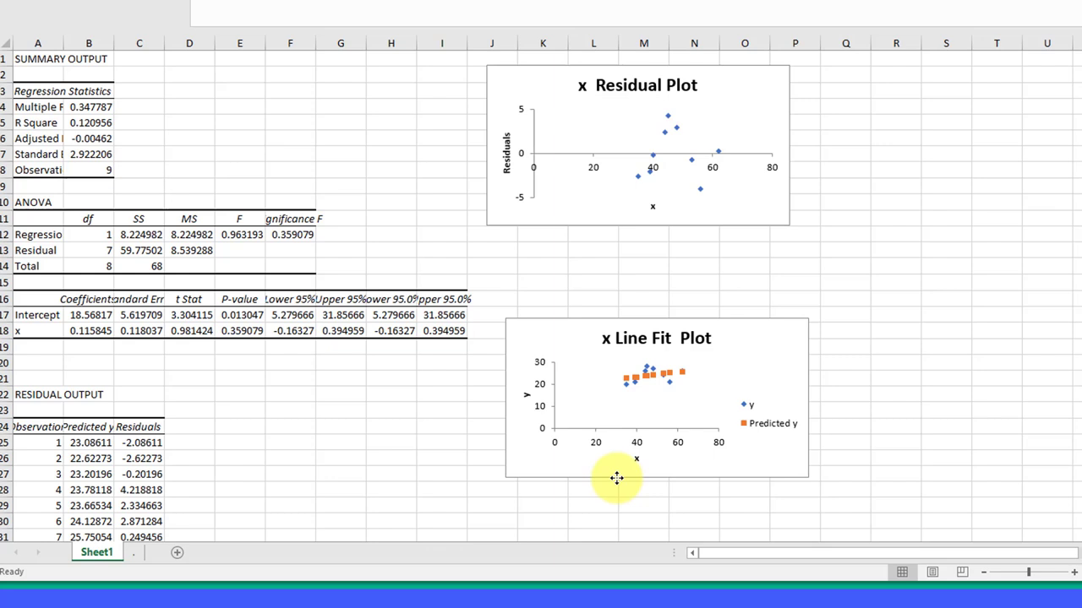
- Enlarge both the Residual Plot and Line Fit Plot, nudging the Residual Plot slightly upward
{"action": "left_click", "coordinate": [784, 223]}
{"action": "left_click_drag", "start_coordinate": [790, 225], "coordinate": [895, 314]}
{"action": "left_click", "coordinate": [798, 474]}
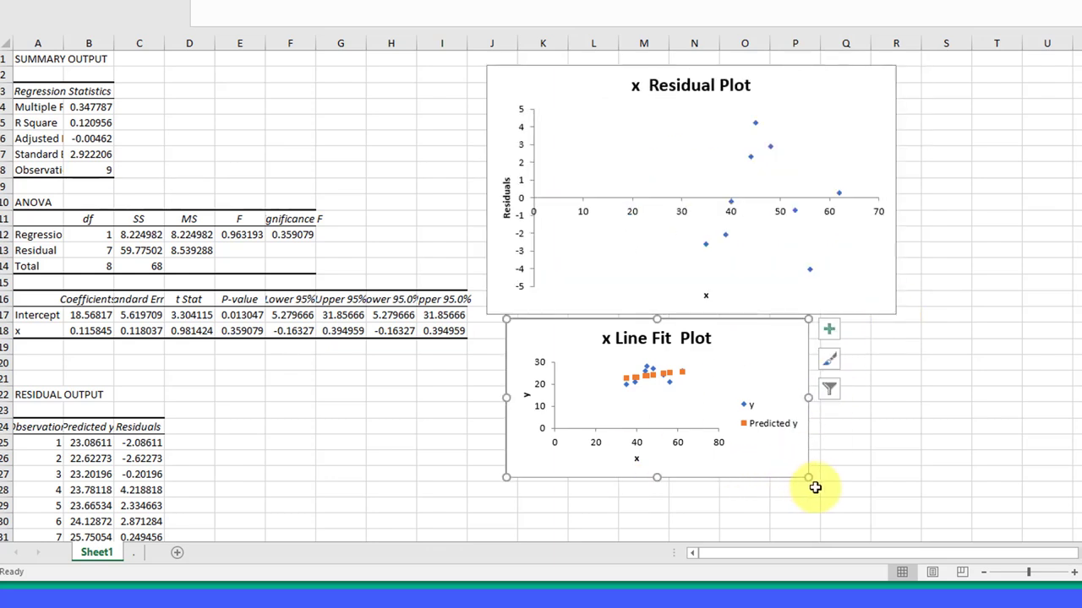
{"action": "left_click_drag", "start_coordinate": [809, 479], "coordinate": [916, 530]}
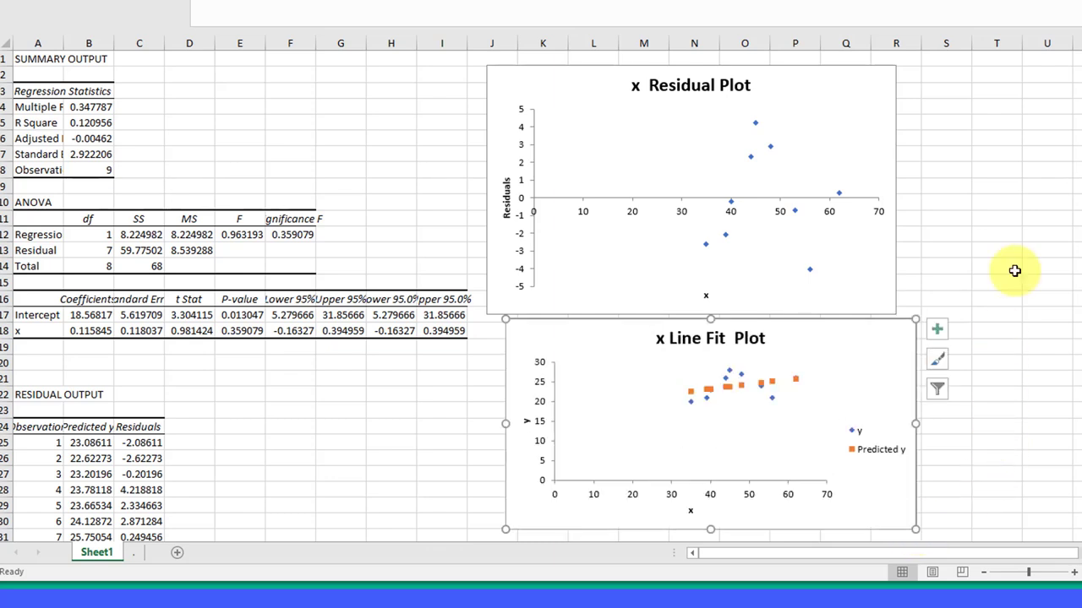
{"action": "left_click", "coordinate": [792, 112]}
{"action": "left_click_drag", "start_coordinate": [782, 75], "coordinate": [785, 67]}
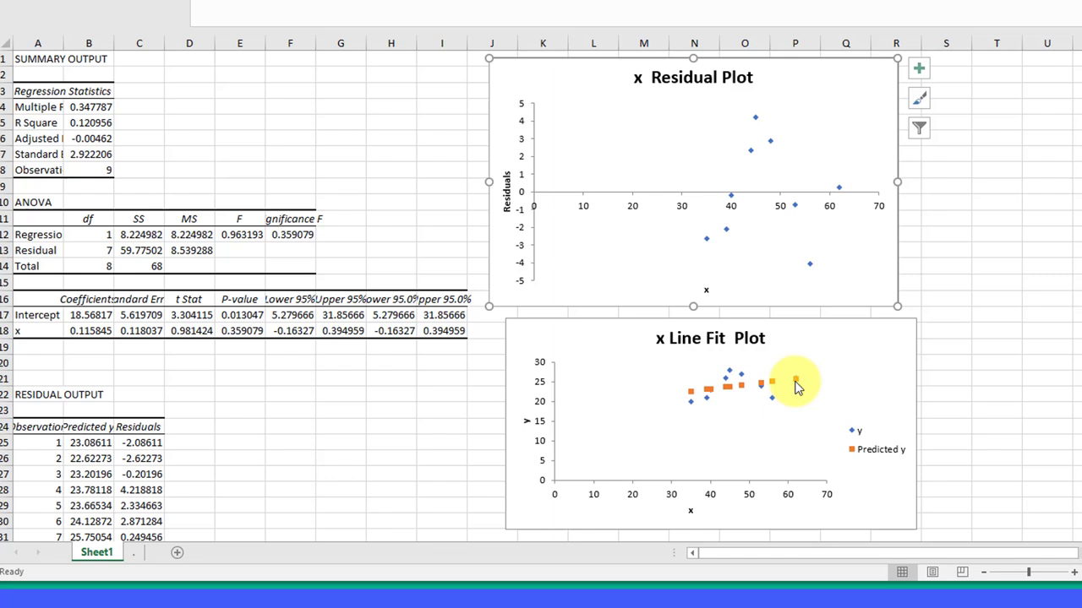
- Add a linear trendline to the y series showing y = 0.1158x + 18.568 at the chart's top left
{"action": "left_click", "coordinate": [772, 398]}
{"action": "right_click", "coordinate": [772, 399]}
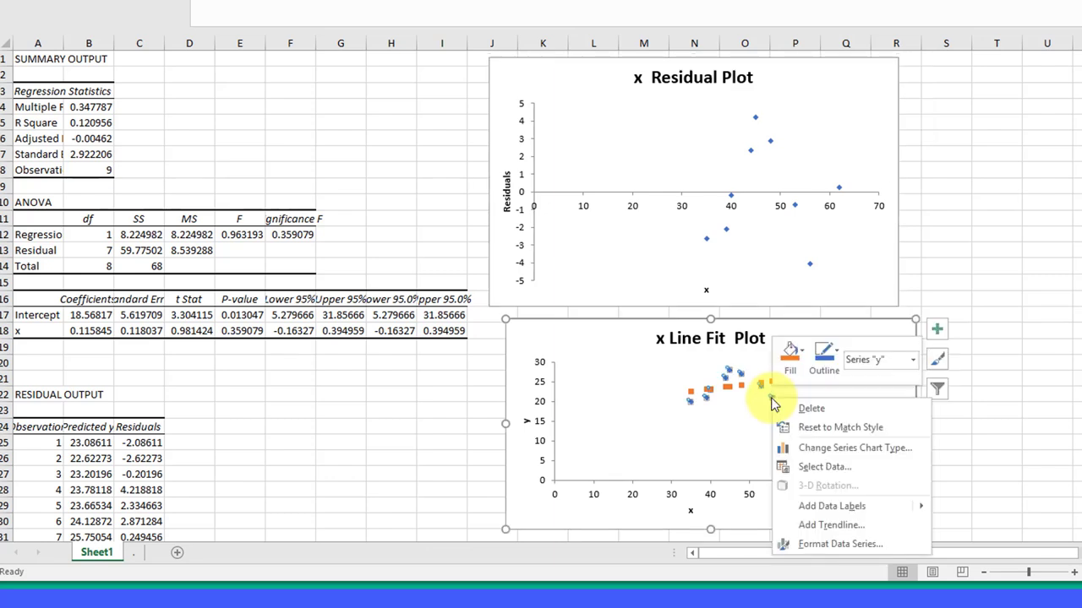
{"action": "left_click", "coordinate": [837, 525]}
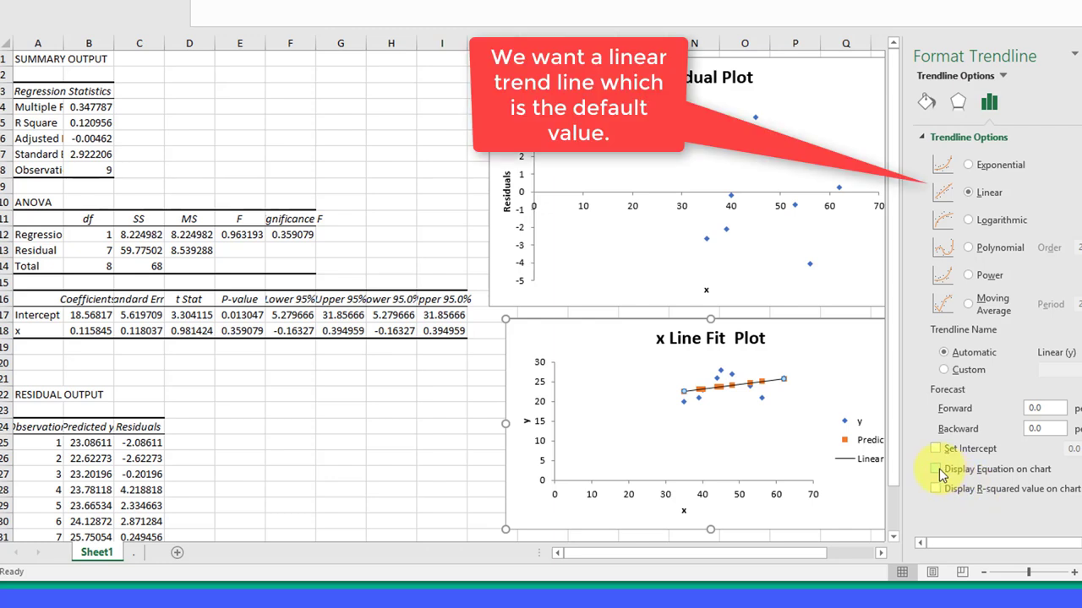
{"action": "left_click", "coordinate": [939, 468]}
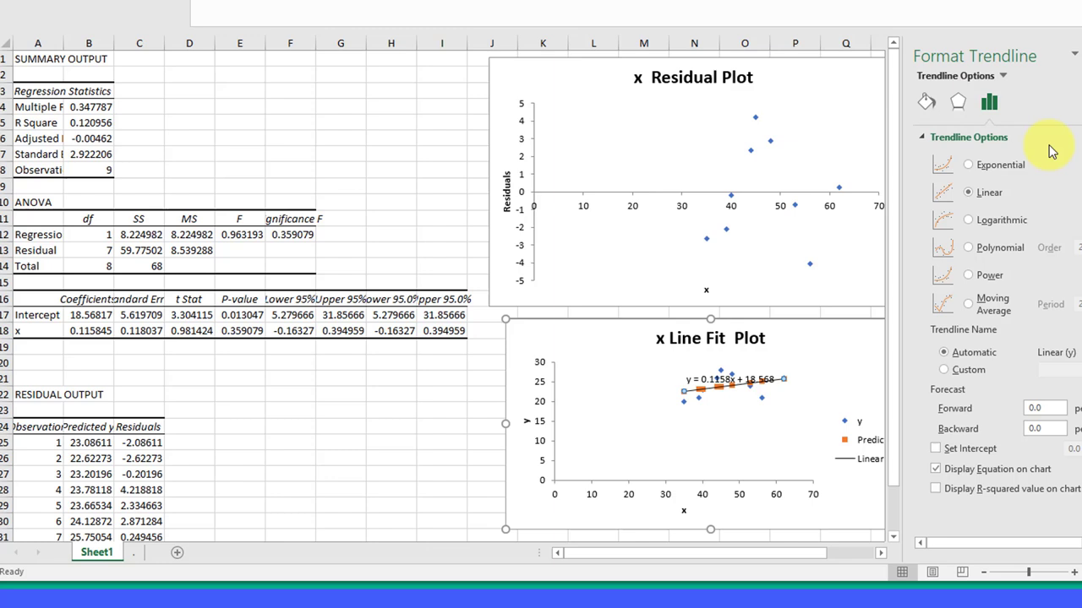
{"action": "left_click", "coordinate": [1075, 54]}
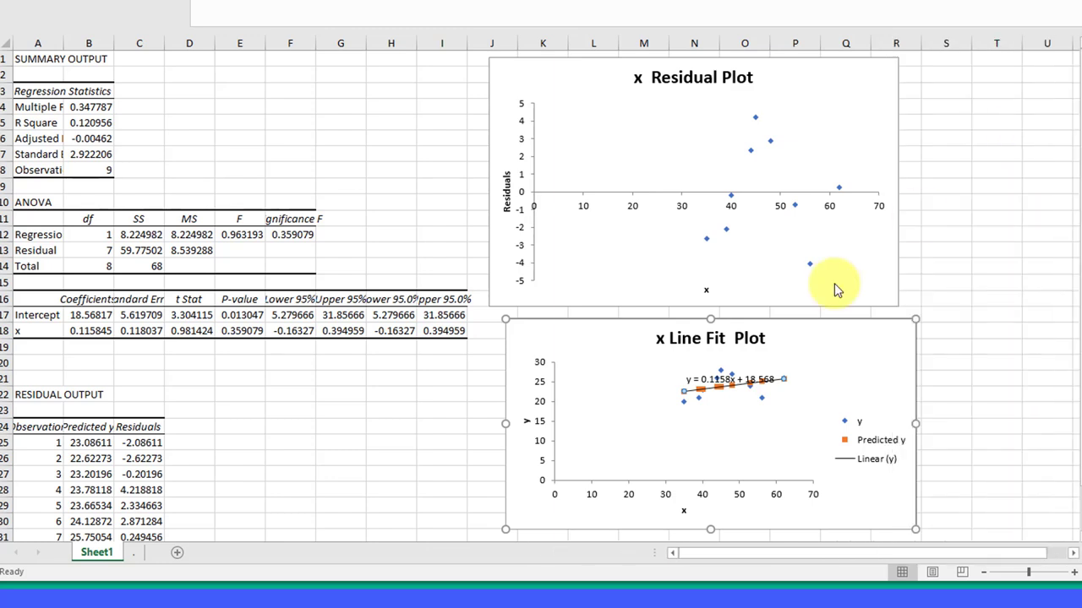
{"action": "left_click", "coordinate": [717, 378]}
{"action": "left_click_drag", "start_coordinate": [717, 379], "coordinate": [589, 366]}
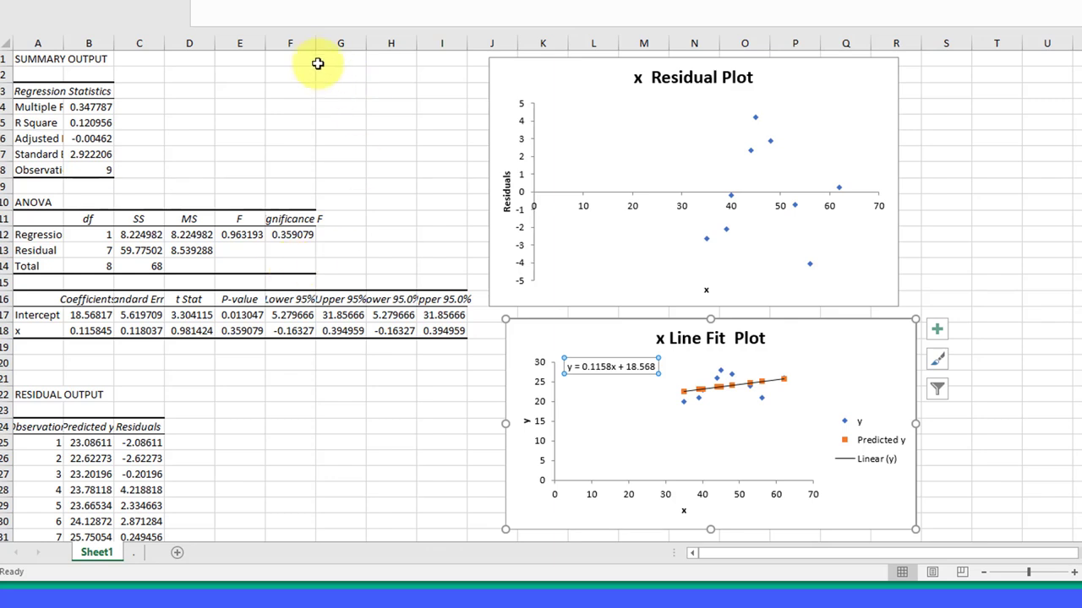
- Widen column F so the Significance F and Lower 95% values show in full
{"action": "left_click_drag", "start_coordinate": [316, 43], "coordinate": [369, 44]}
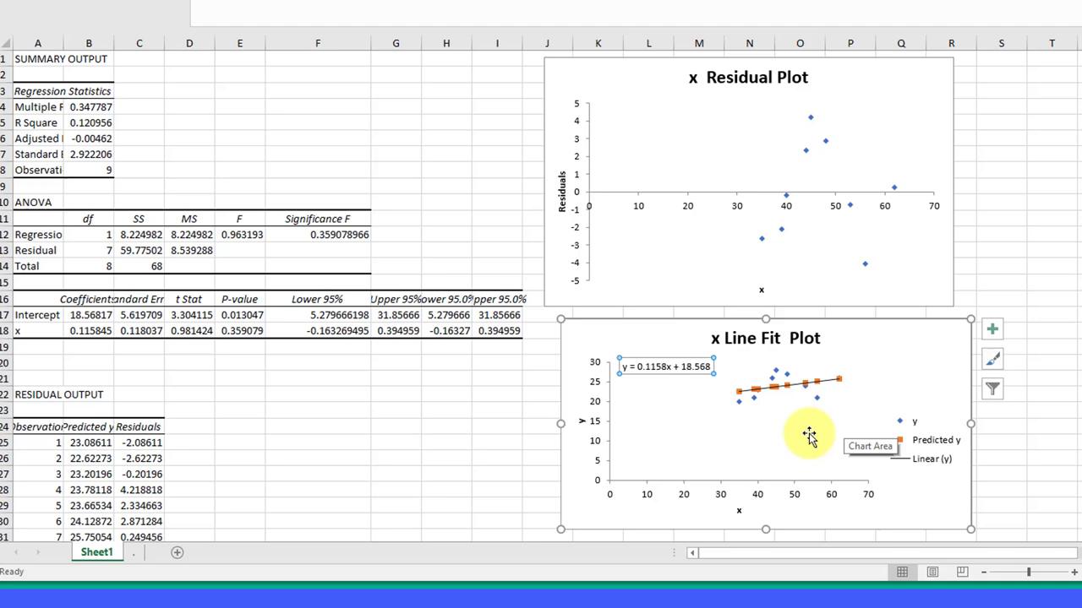
{"action": "scroll", "coordinate": [500, 419], "scroll_direction": "down", "scroll_amount": 2}
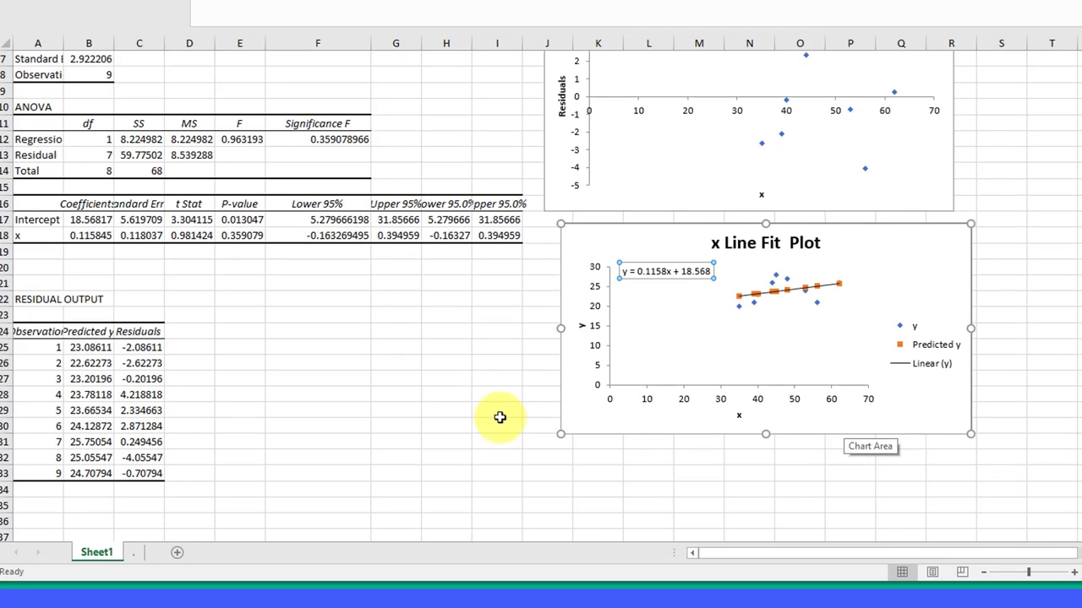
{"action": "scroll", "coordinate": [495, 400], "scroll_direction": "down", "scroll_amount": 1}
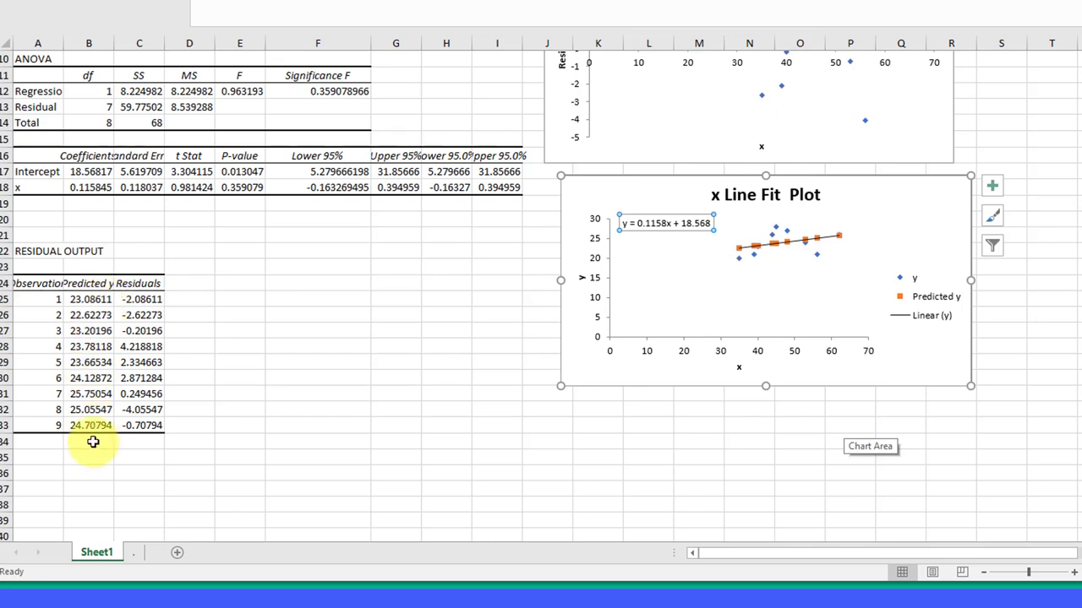
- AutoFit column B so the coefficients and predicted y values display at full precision
{"action": "double_click", "coordinate": [113, 44]}
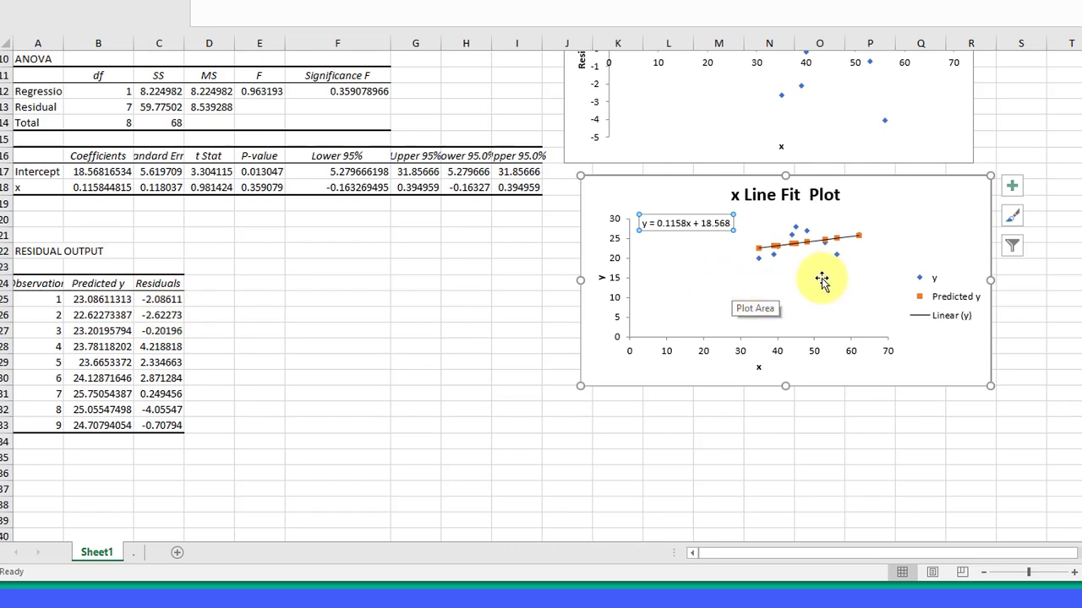
{"action": "mouse_move", "coordinate": [763, 258]}
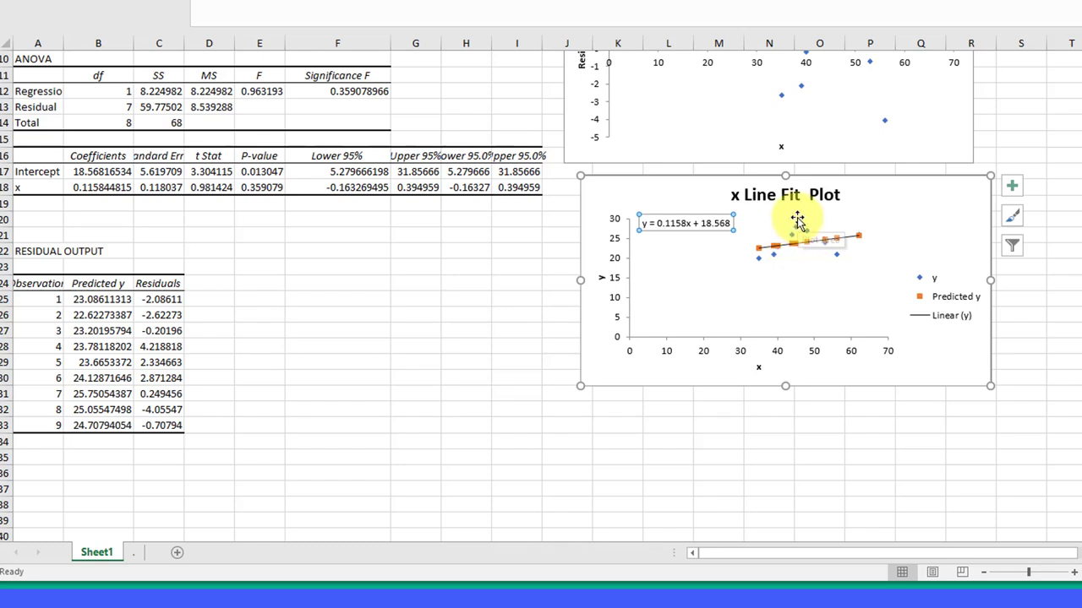
{"action": "mouse_move", "coordinate": [798, 230]}
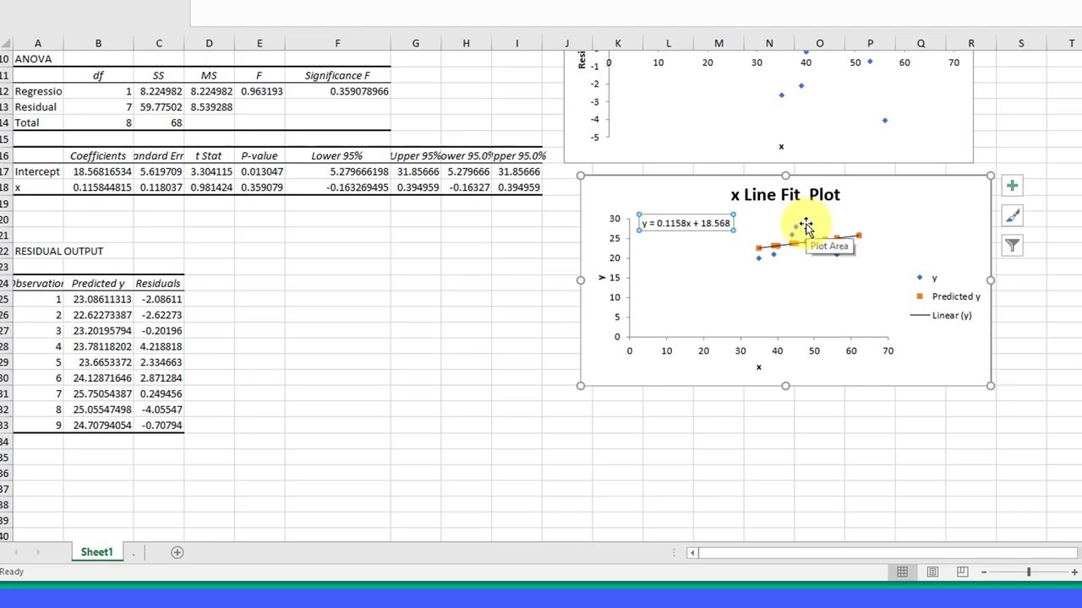
{"action": "scroll", "coordinate": [806, 225], "scroll_direction": "up", "scroll_amount": 3}
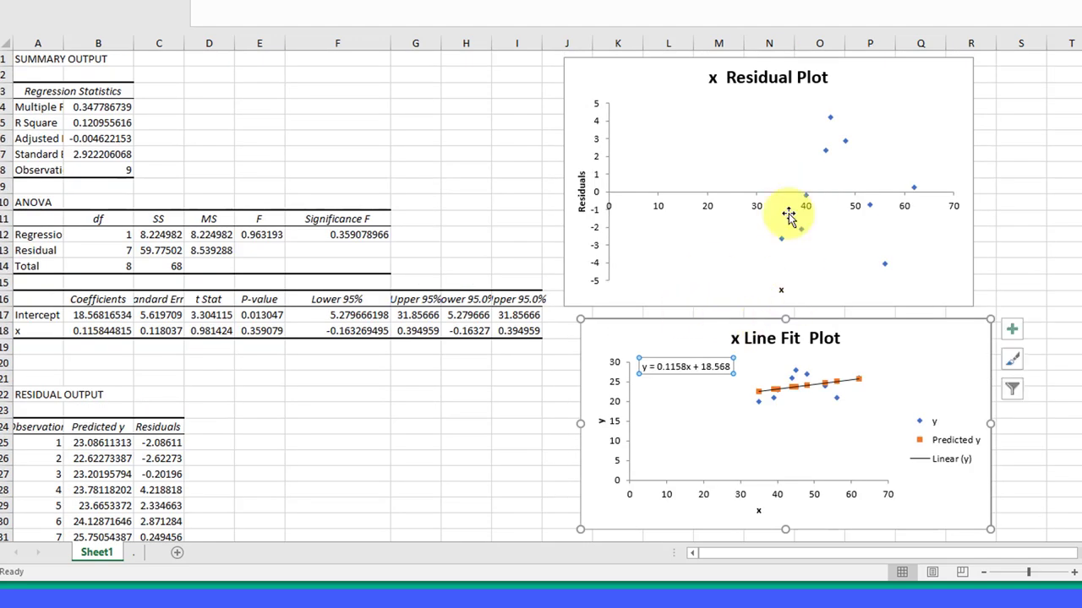